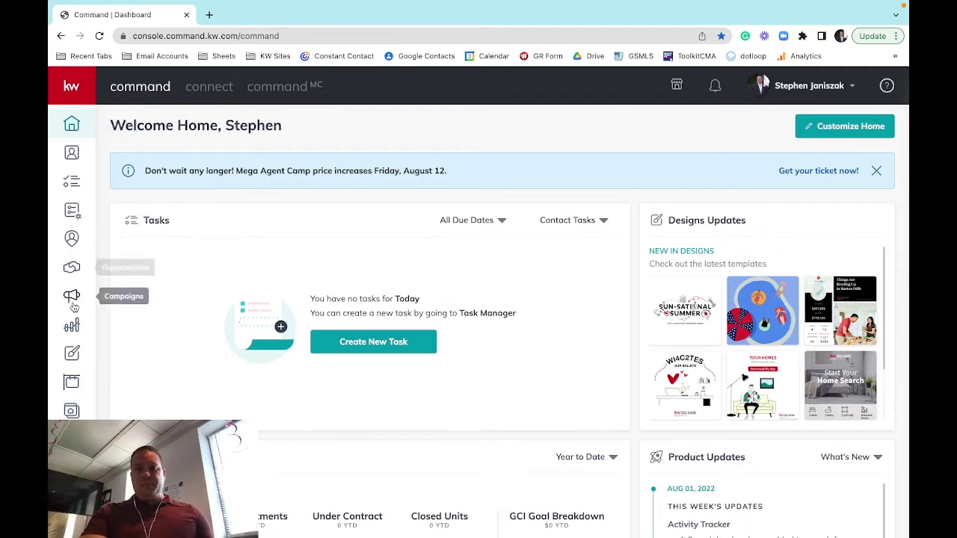
Step: Open the SmartPlans page, view the published plans and return to the People Plans list
left_click(70, 89)
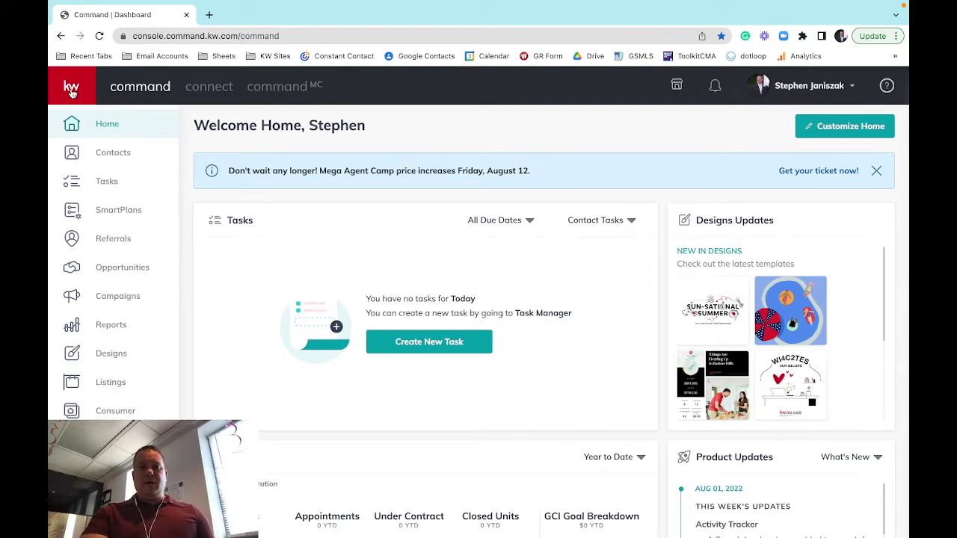
left_click(116, 213)
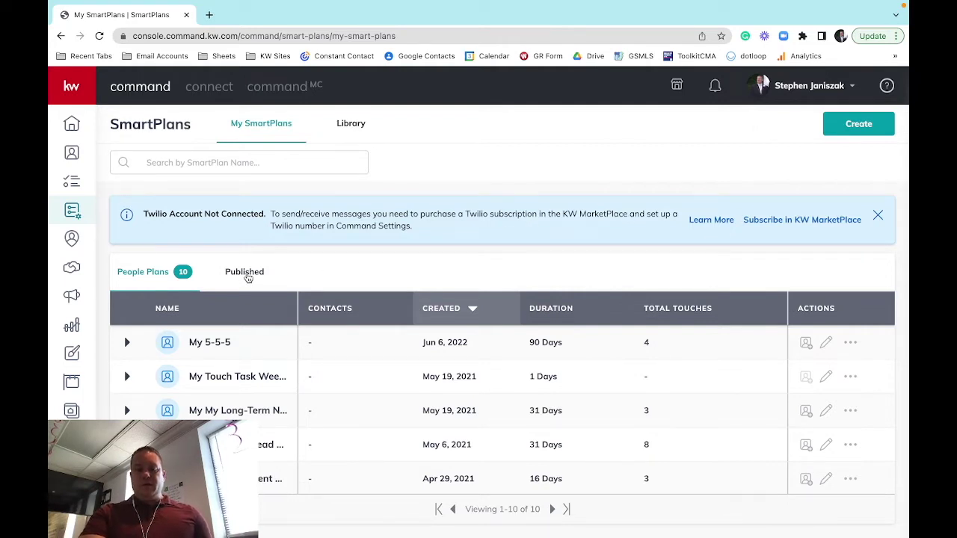
left_click(247, 274)
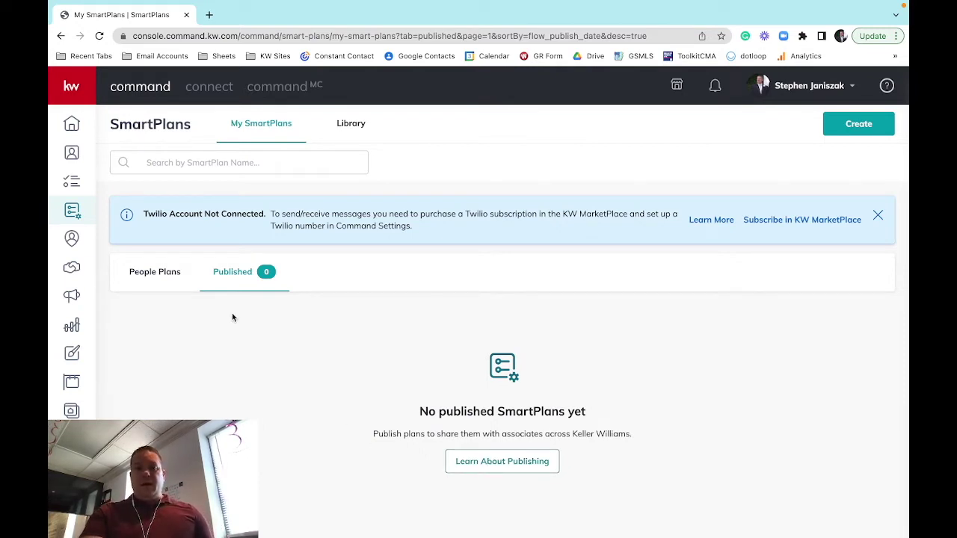
left_click(161, 274)
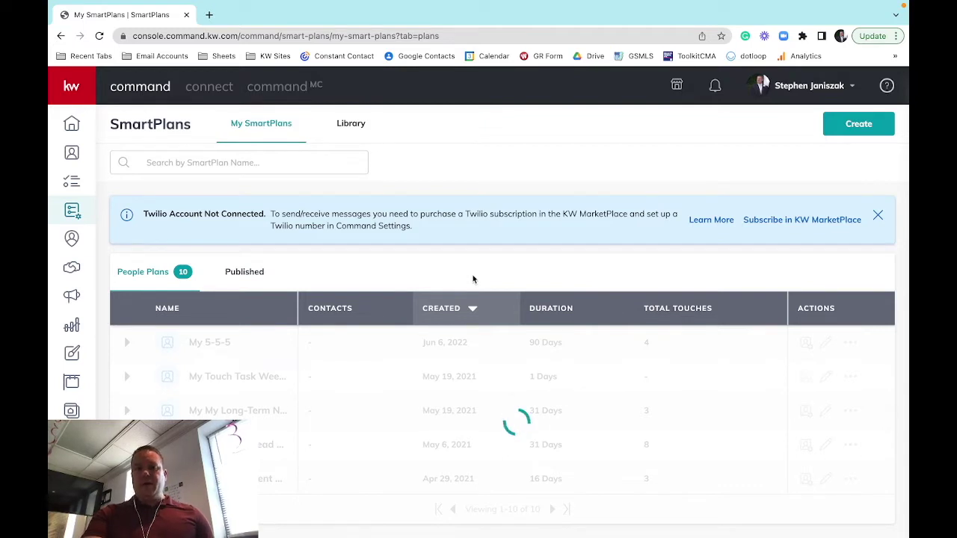
Step: Create a new SmartPlan named Test_1
left_click(850, 127)
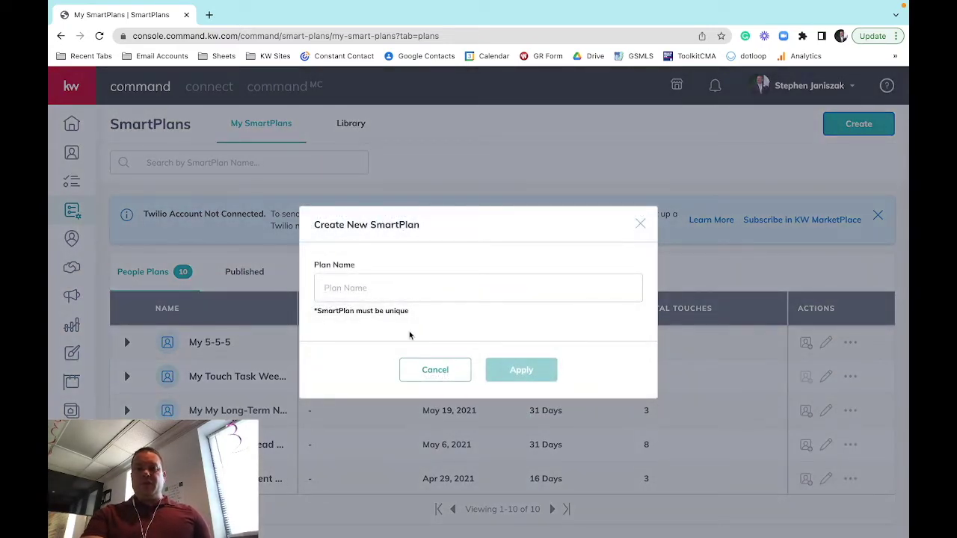
left_click(403, 287)
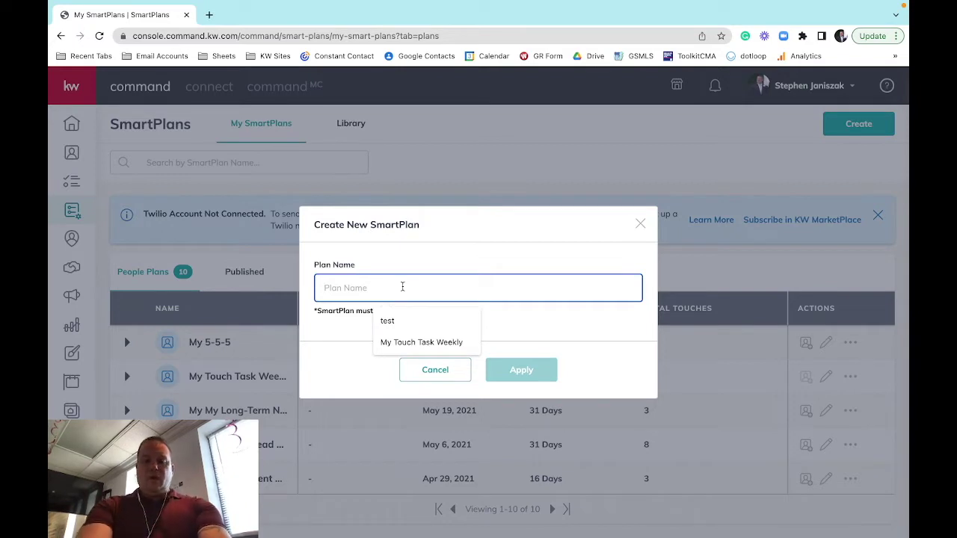
type("Test_1")
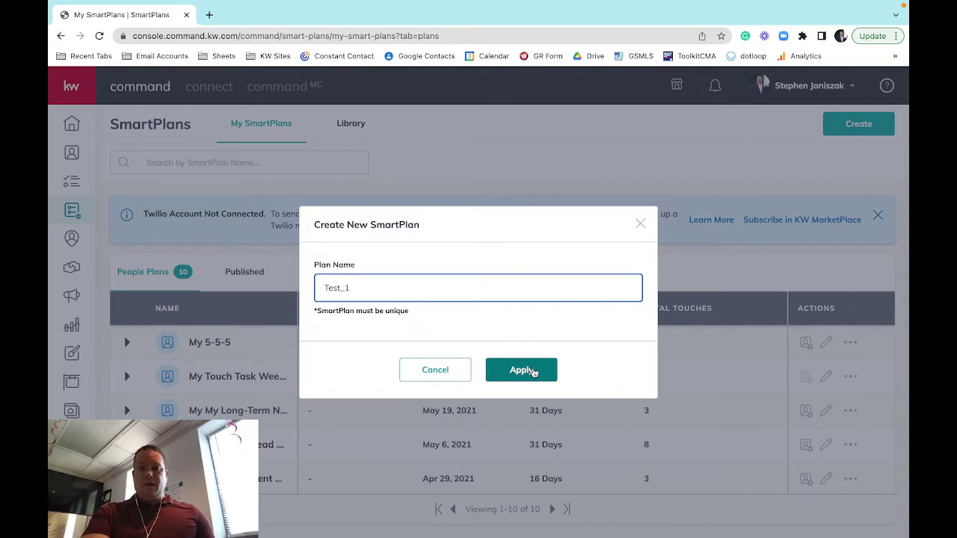
left_click(534, 372)
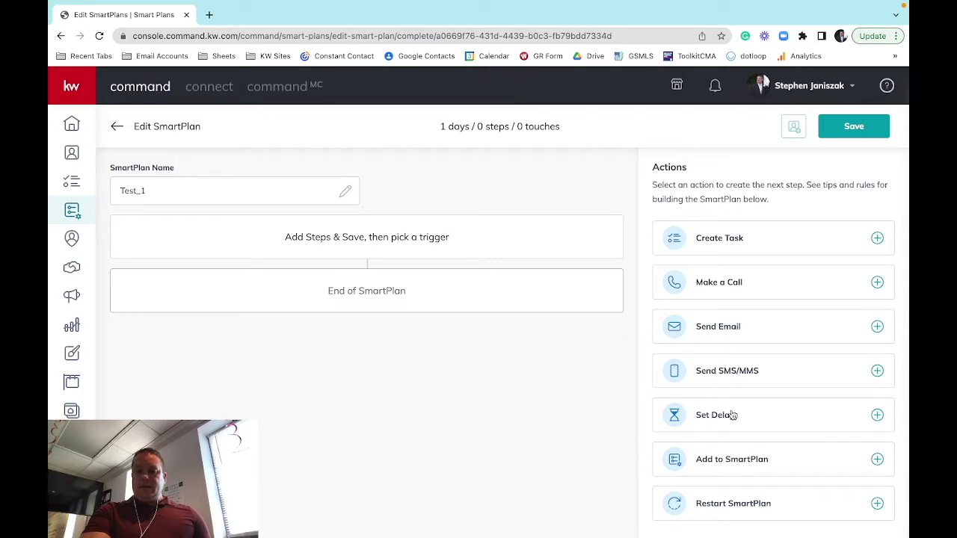
Step: Add a Send SMS/MMS action as the plan's first step and look over its sender and text message fields
scroll(733, 423, "down", 2)
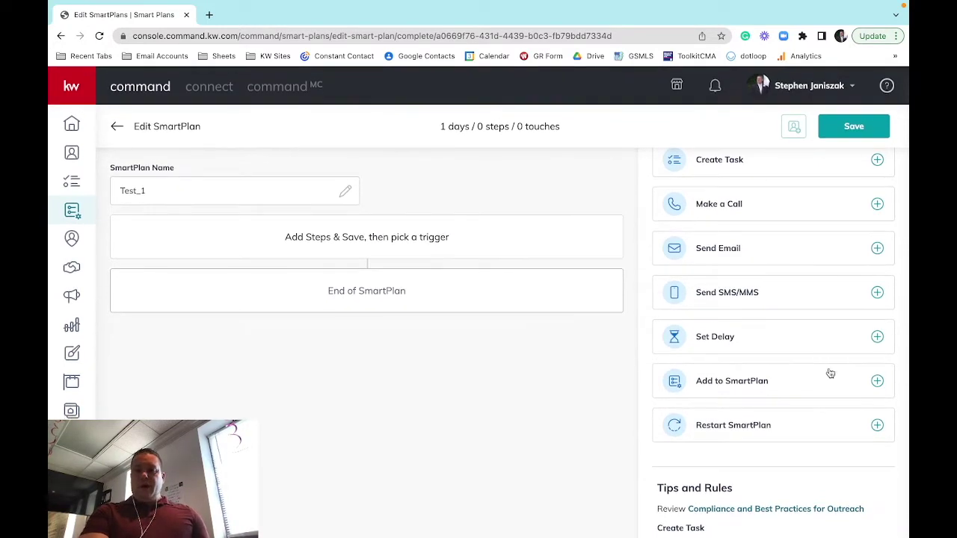
scroll(830, 373, "up", 1)
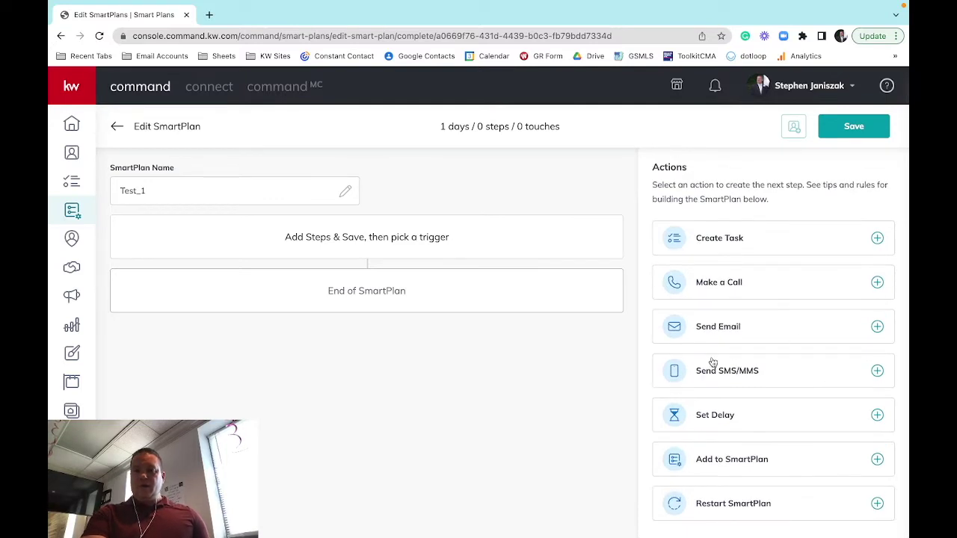
left_click(714, 379)
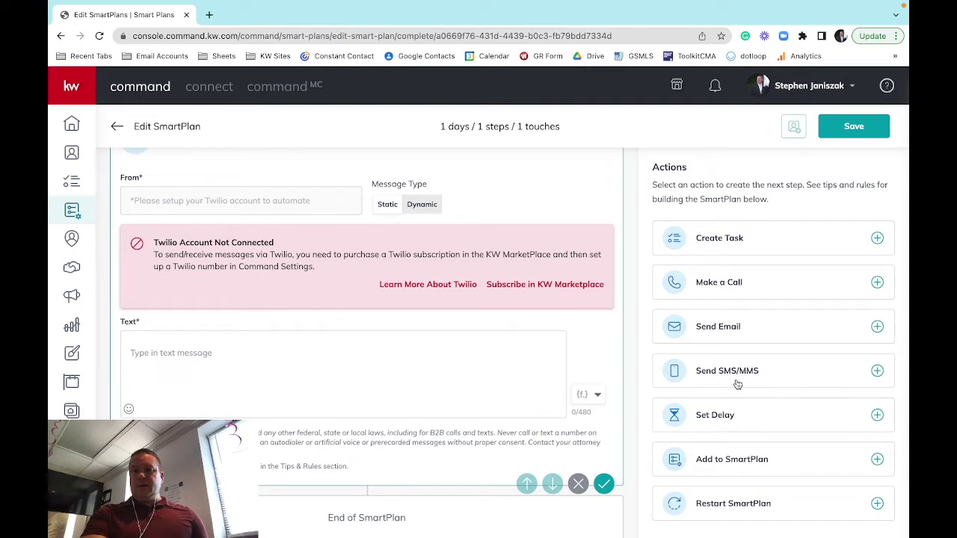
scroll(334, 293, "up", 1)
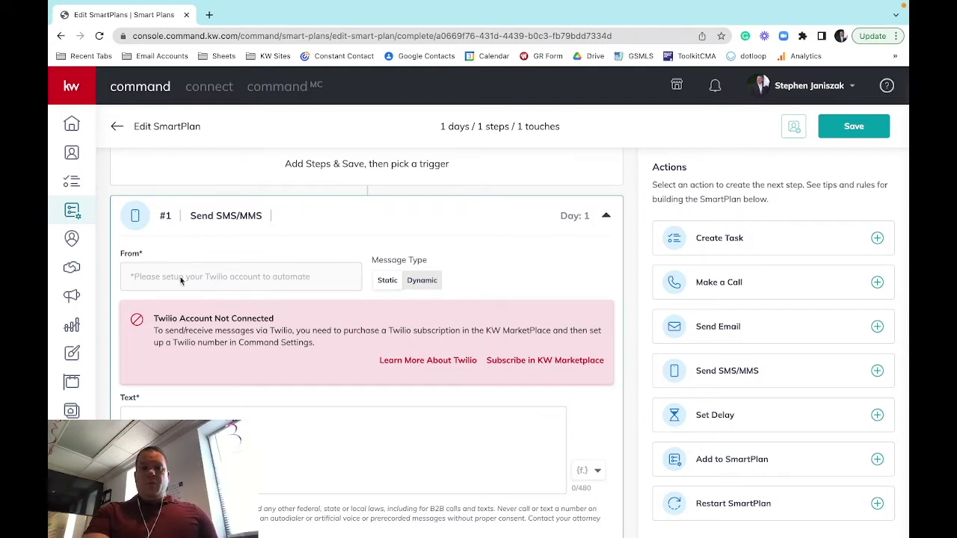
scroll(212, 278, "down", 1)
scroll(211, 278, "down", 1)
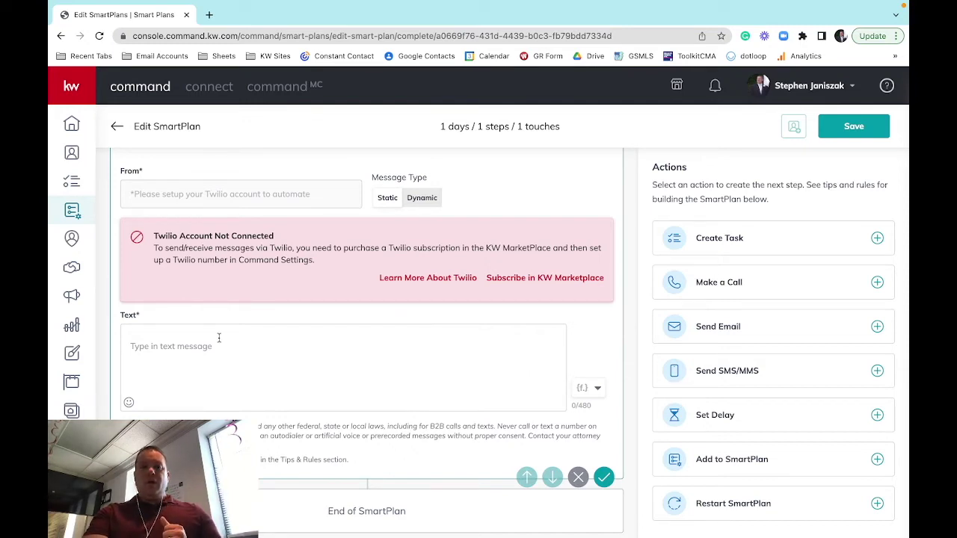
scroll(193, 358, "down", 1)
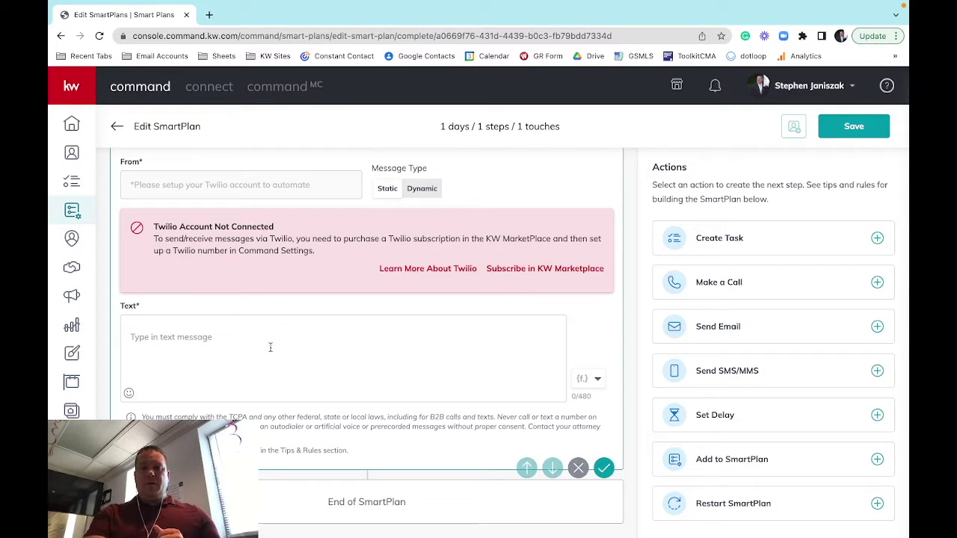
Step: Examine the merge fields available for the SMS text, then close the list without inserting one
left_click(595, 380)
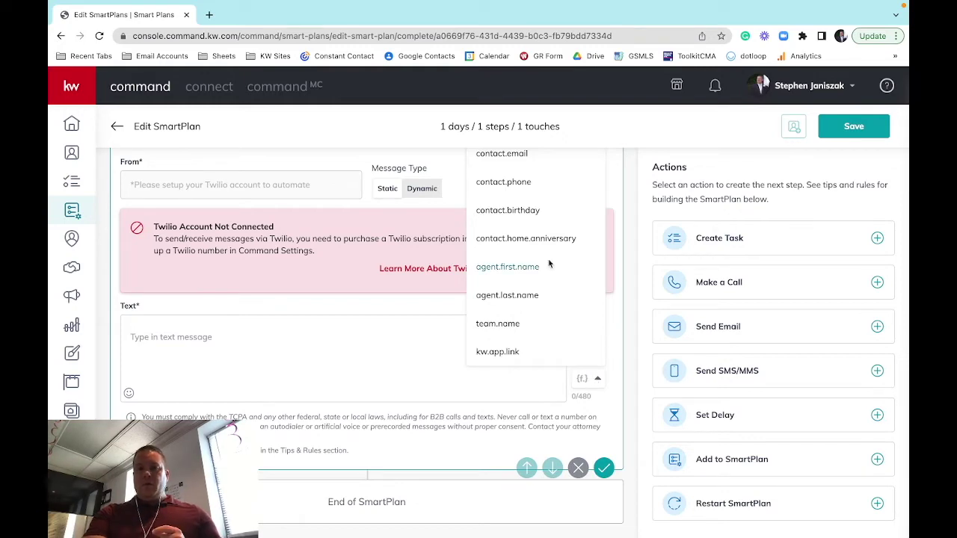
scroll(523, 268, "up", 2)
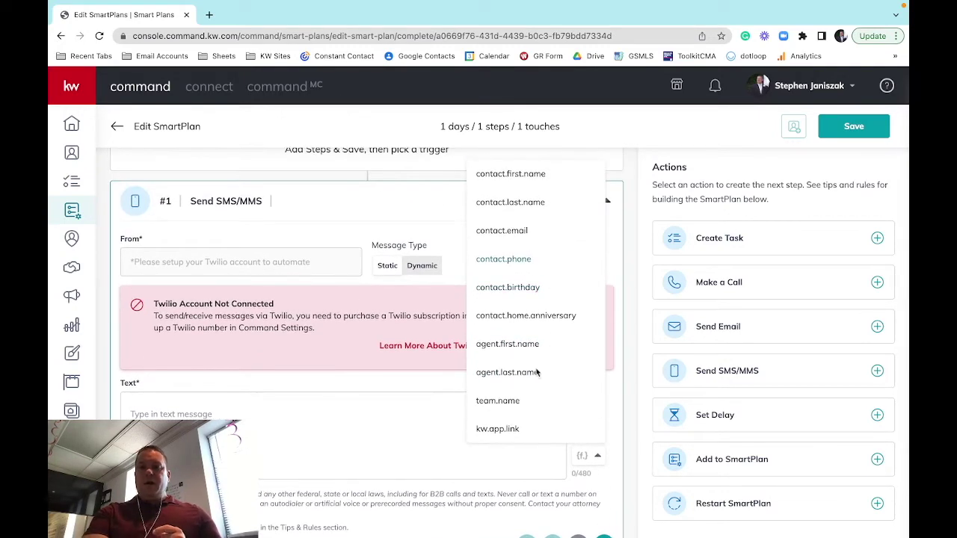
scroll(536, 380, "up", 1)
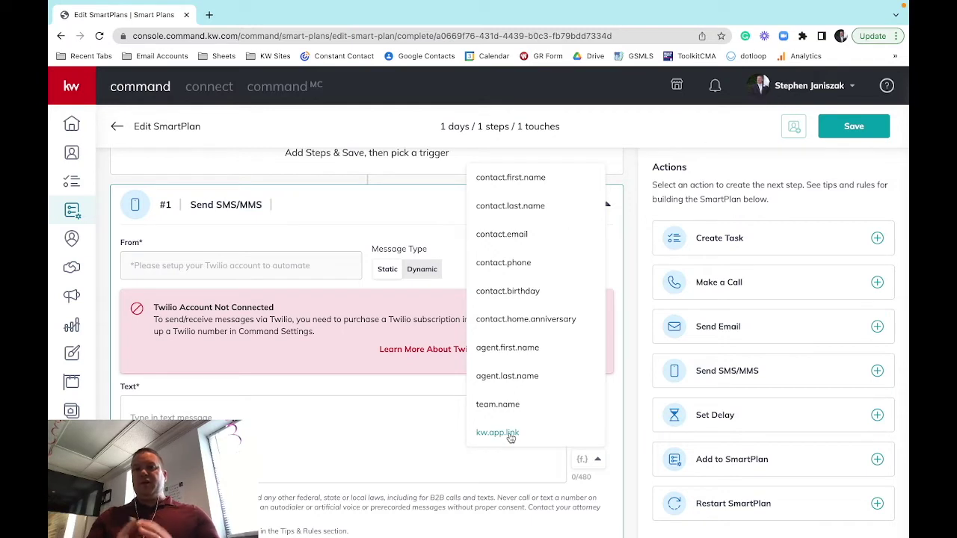
left_click(380, 438)
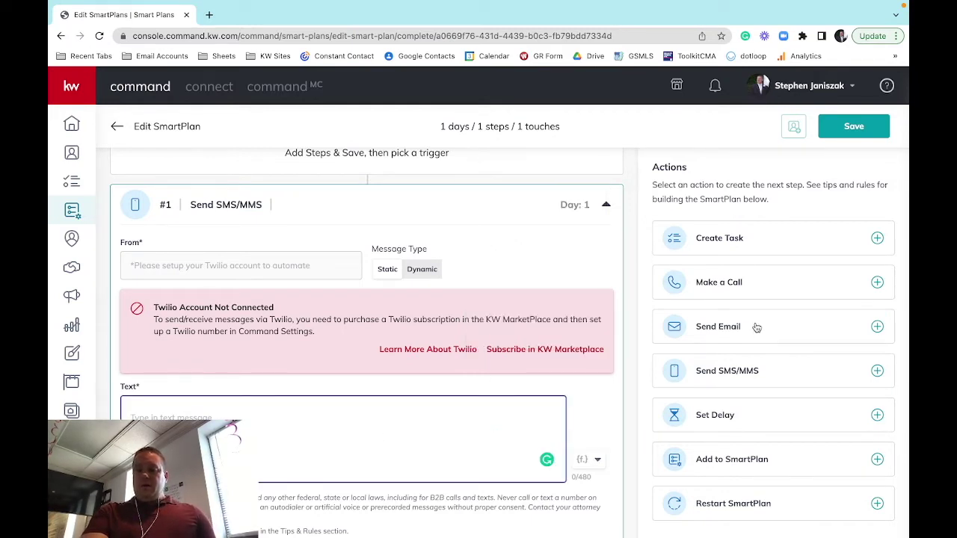
Step: Add a Set Delay action of 4 days after the SMS step
scroll(754, 327, "down", 2)
left_click(710, 328)
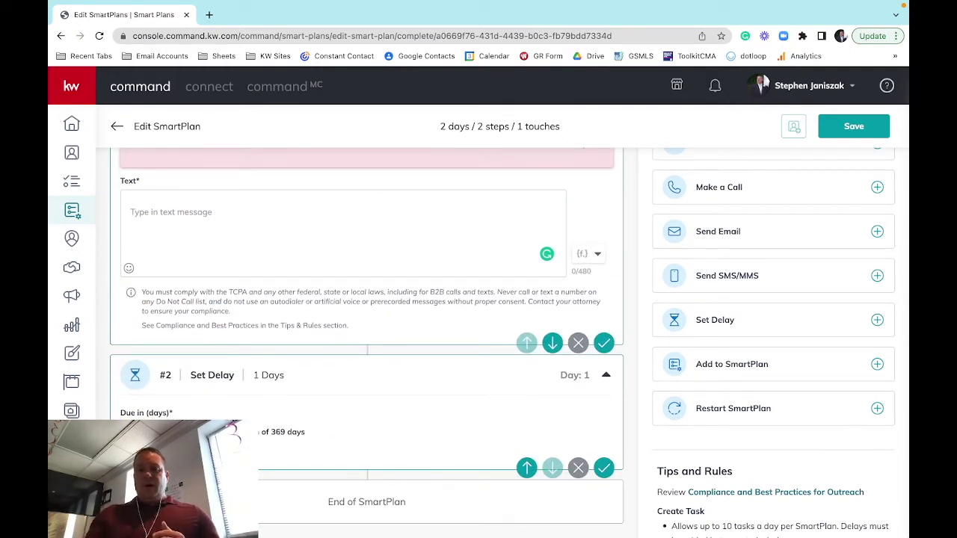
key("Up")
key("Up")
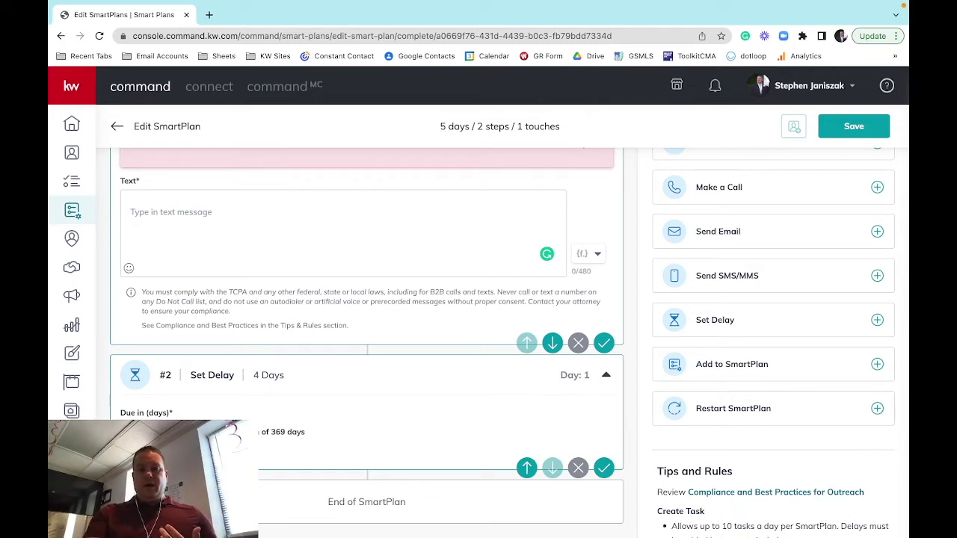
Step: Add a Create Task action after the 4-day delay, followed by a Set Delay action of 7 days
scroll(764, 405, "up", 1)
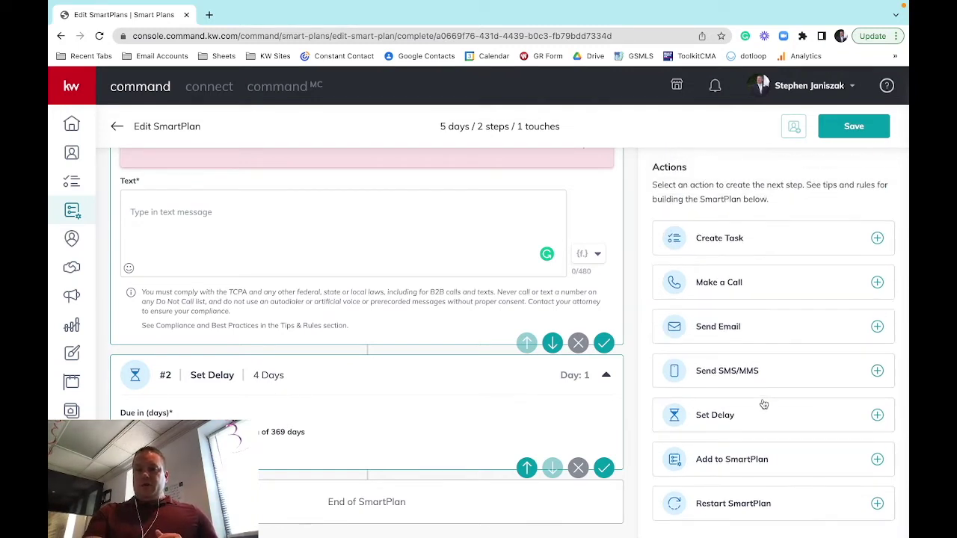
left_click(707, 239)
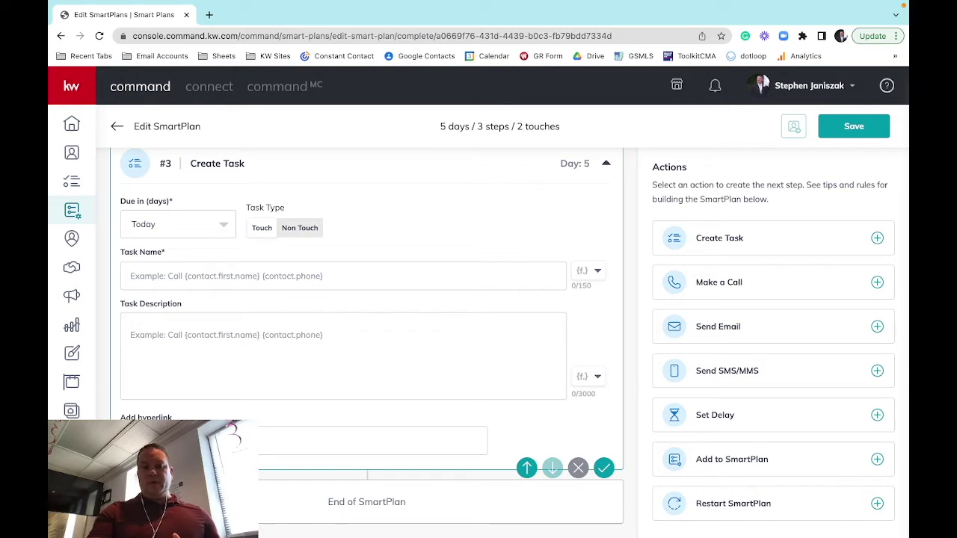
left_click(729, 417)
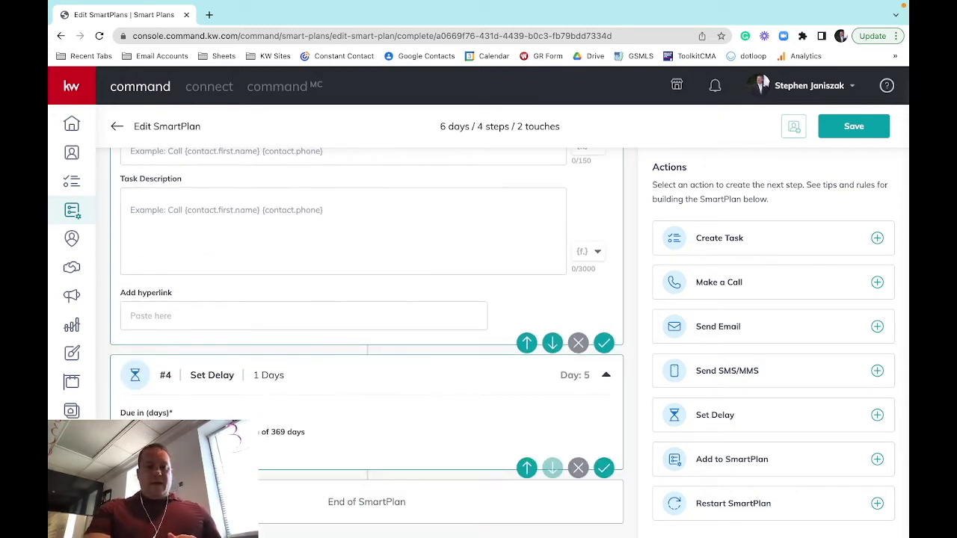
type("2")
key("Up")
key("Up")
key("Up")
key("Up")
key("Up")
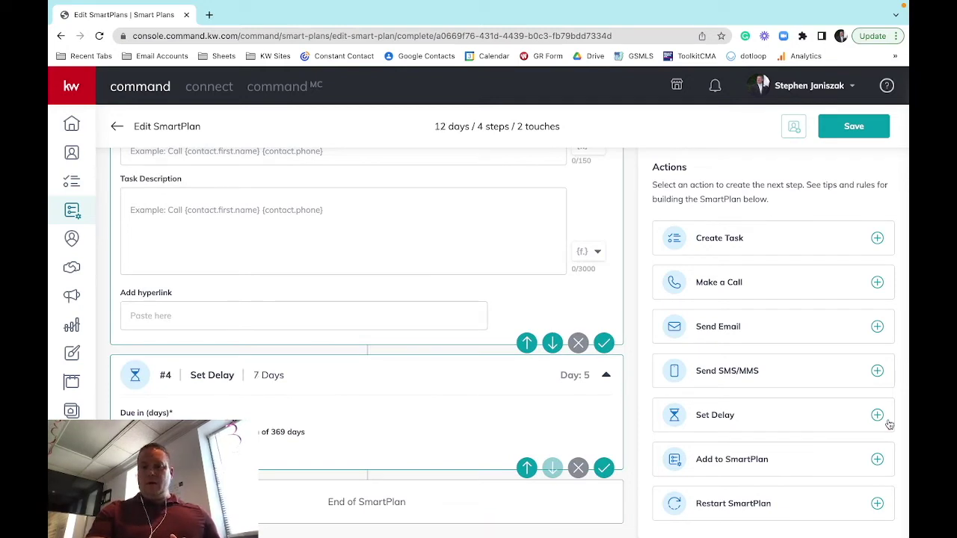
Step: Add a Send Email action with the Designs email type, followed by a Set Delay action of 3 days
left_click(735, 337)
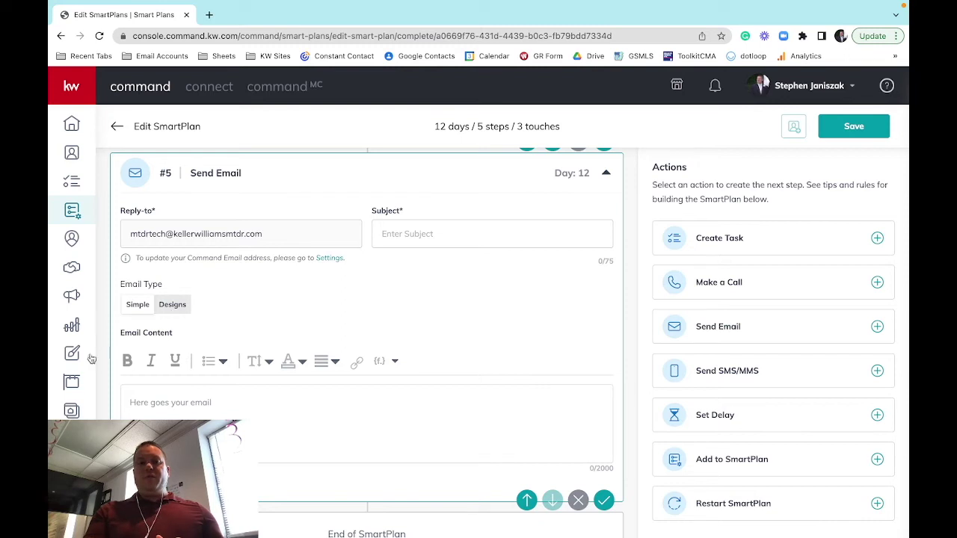
scroll(173, 308, "up", 1)
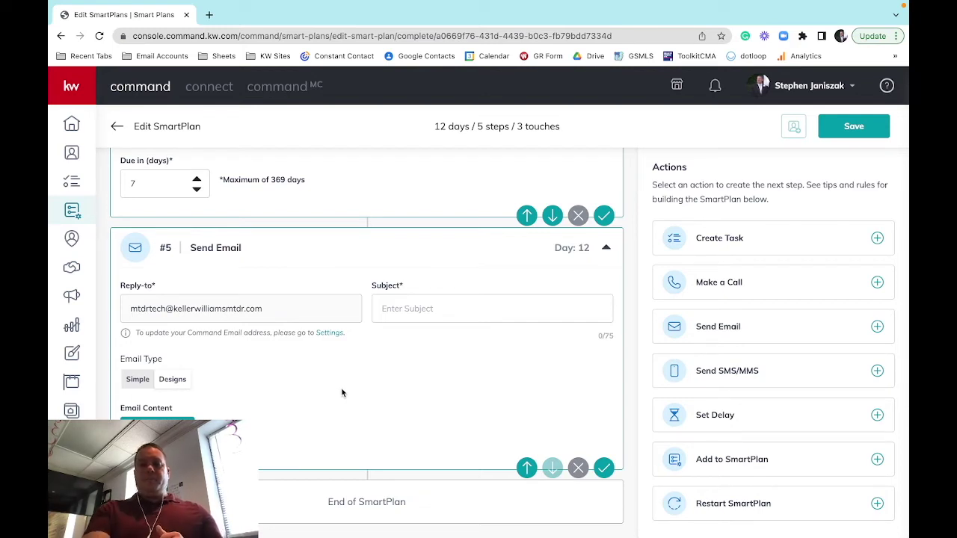
left_click(714, 416)
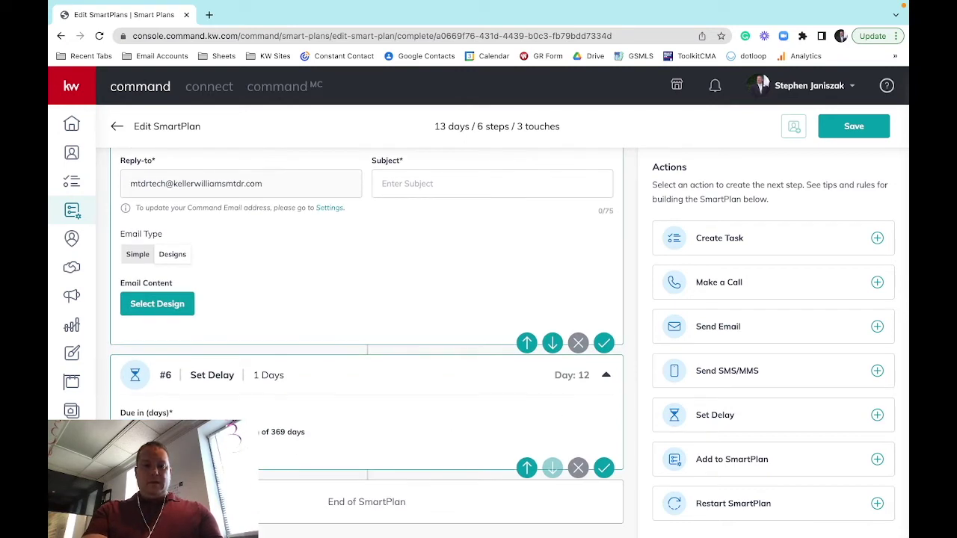
type("2")
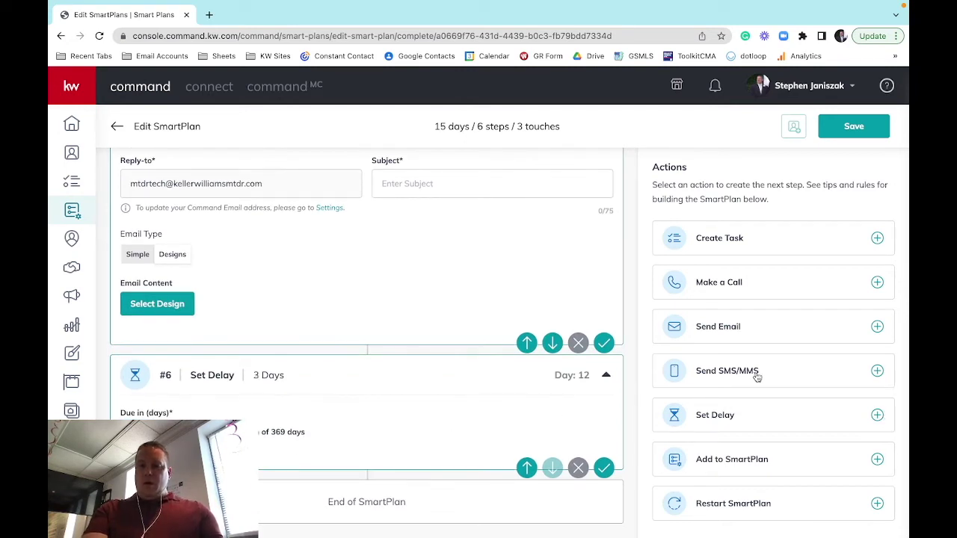
Step: Add a second Create Task action after the 3-day delay, followed by a Set Delay action of 10 days
left_click(710, 238)
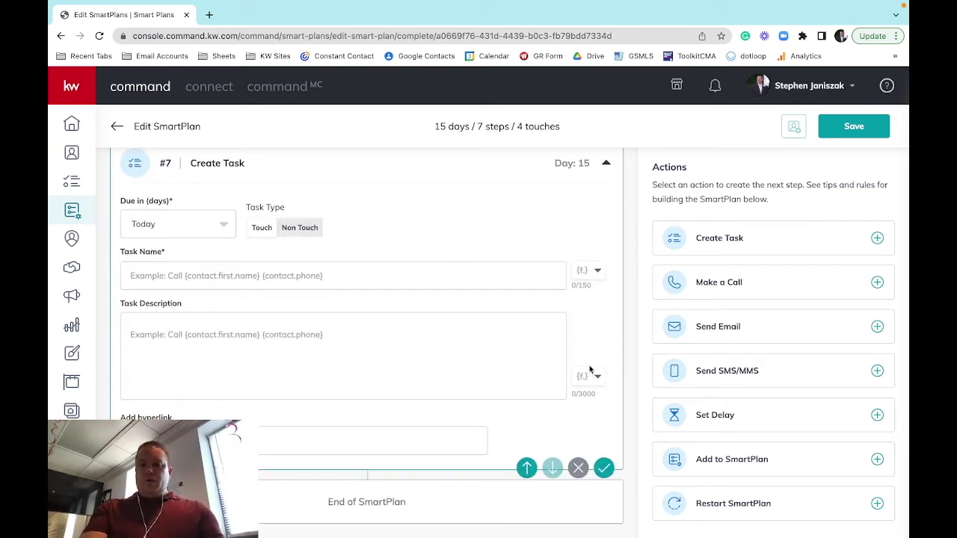
left_click(752, 419)
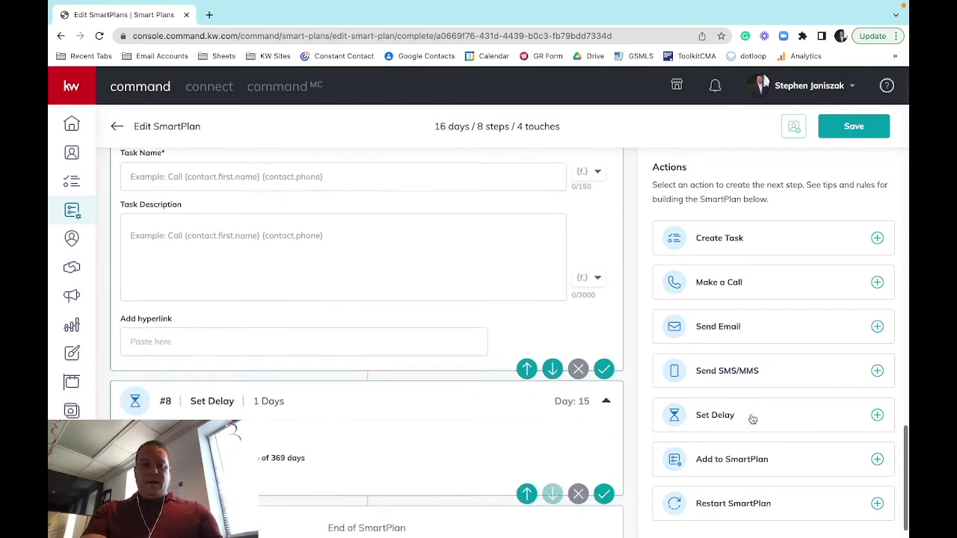
key("Up")
key("Up")
key("Up")
key("Up")
key("Up")
key("Up")
key("Up")
key("Up")
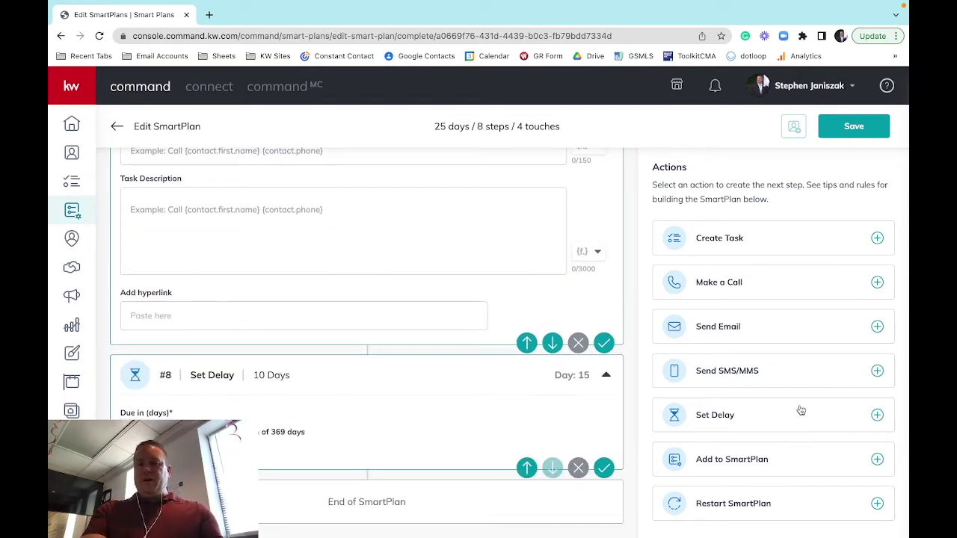
Step: Add a Make a Call action after the 10-day delay and look over the plan's steps
left_click(715, 285)
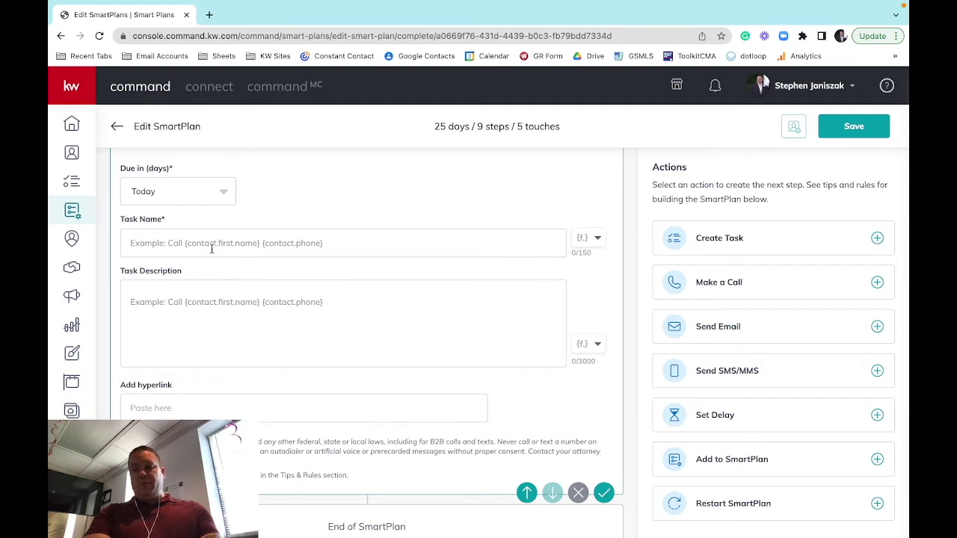
scroll(211, 249, "up", 10)
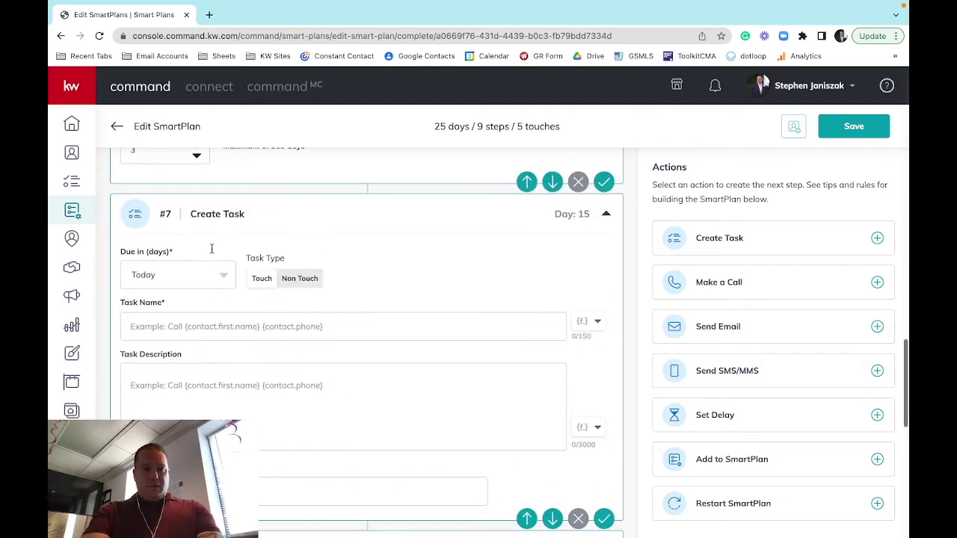
scroll(212, 250, "down", 7)
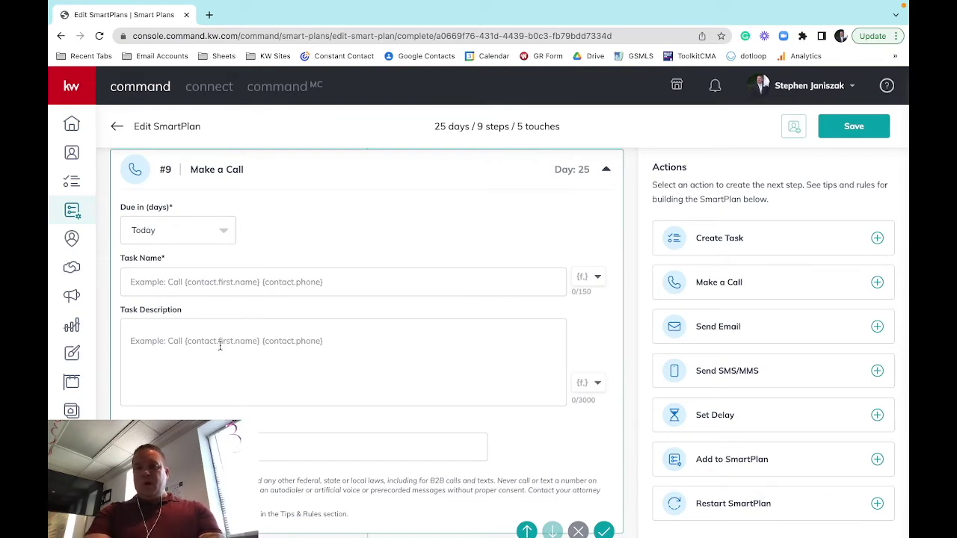
scroll(220, 342, "down", 1)
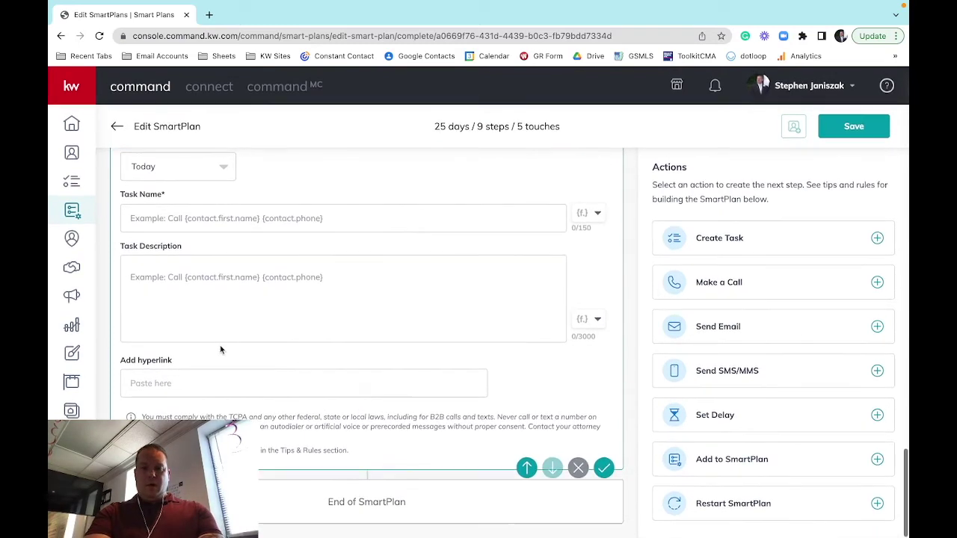
Step: Add a Set Delay action of 5 days after the Make a Call action
left_click(724, 417)
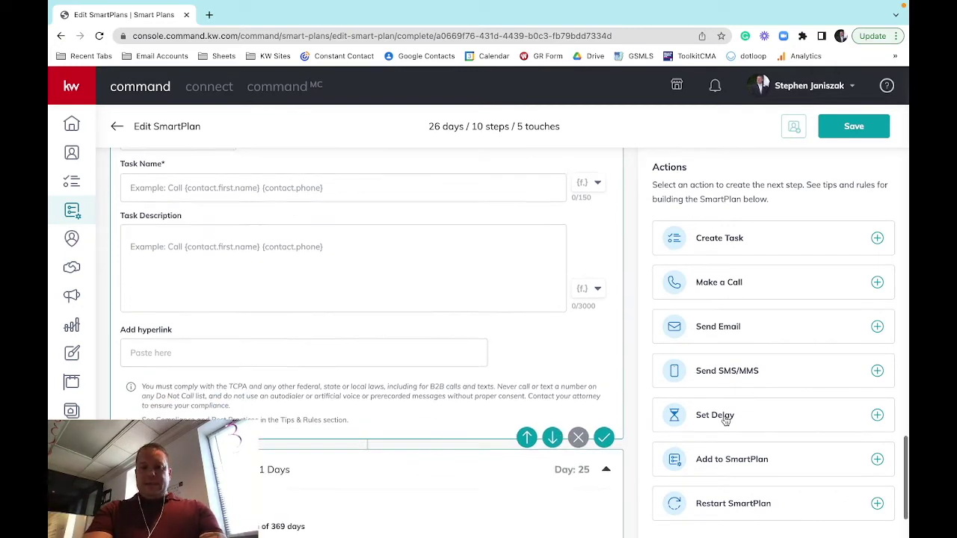
type("2")
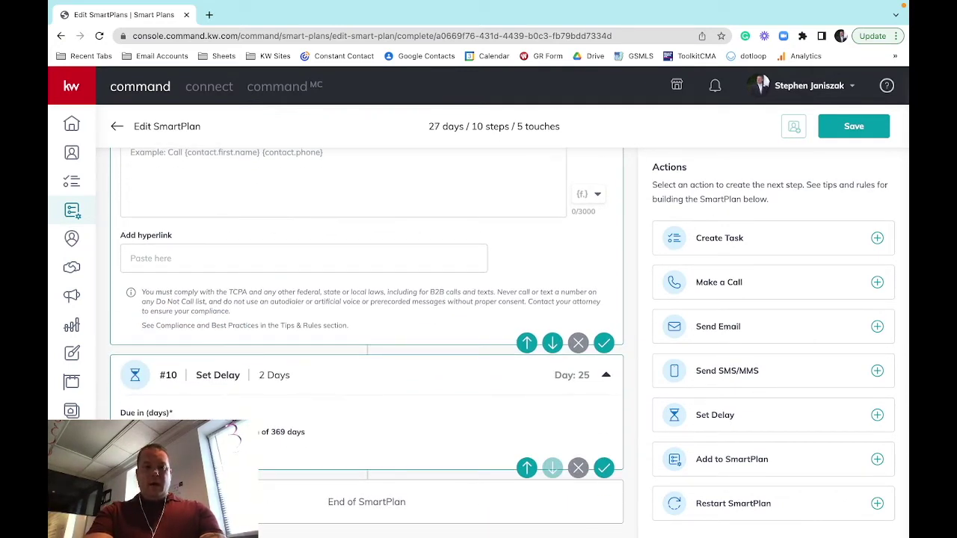
key("Up")
key("Up")
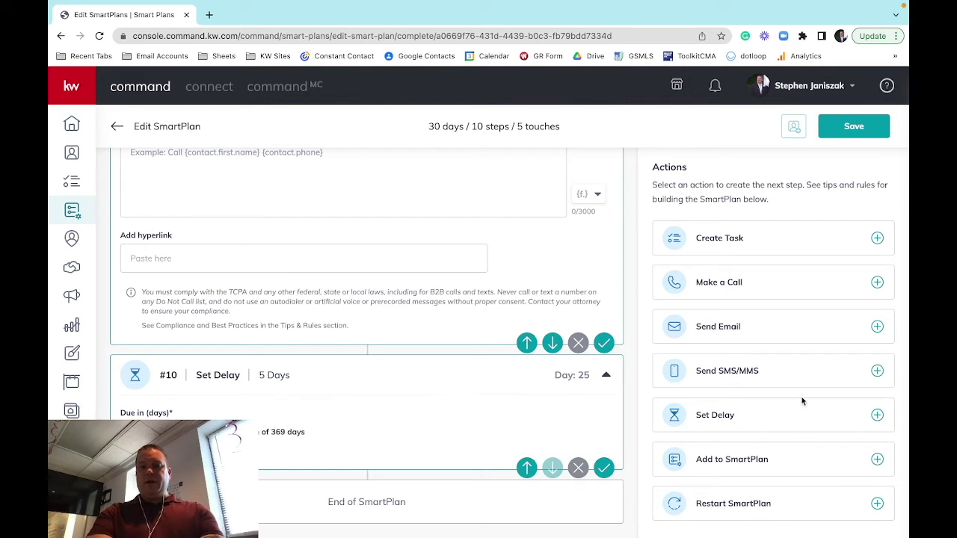
Step: Add an Add to SmartPlan action after the 5-day delay, with My My Long-Term Nurture as the plan to add
scroll(802, 403, "down", 1)
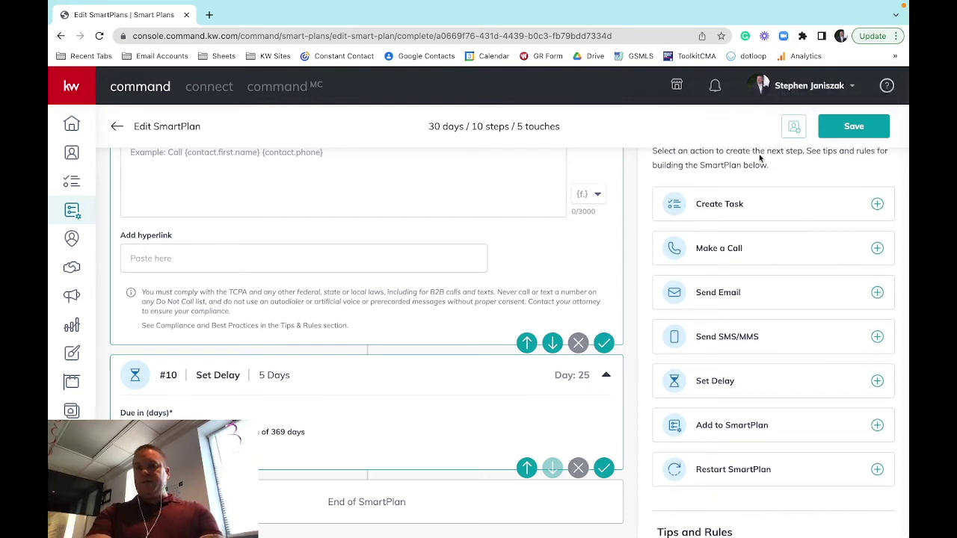
left_click(733, 437)
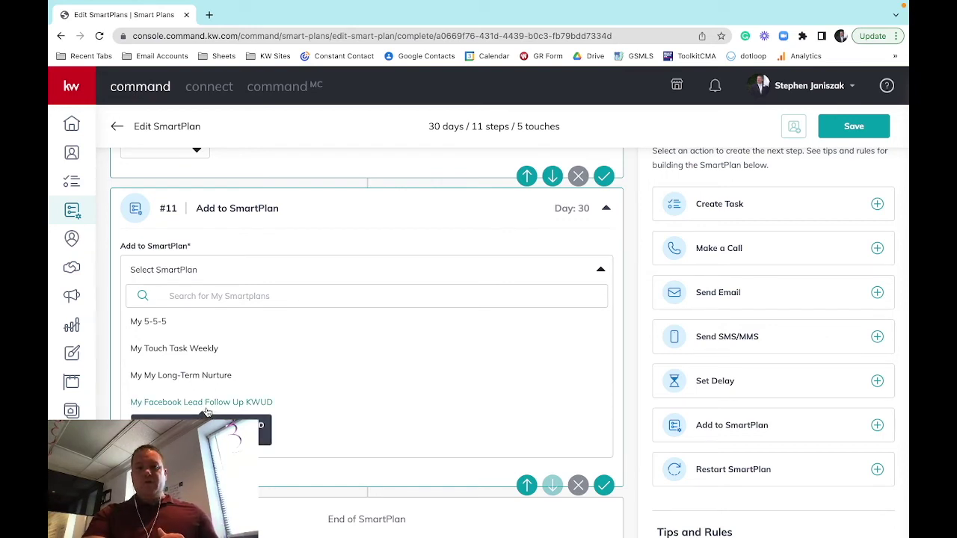
scroll(210, 414, "down", 2)
scroll(208, 414, "up", 2)
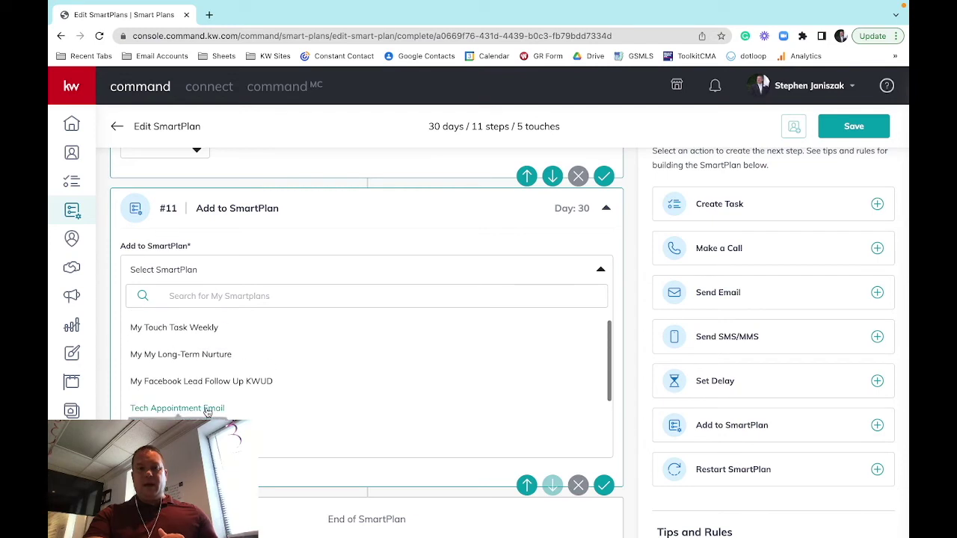
left_click(176, 357)
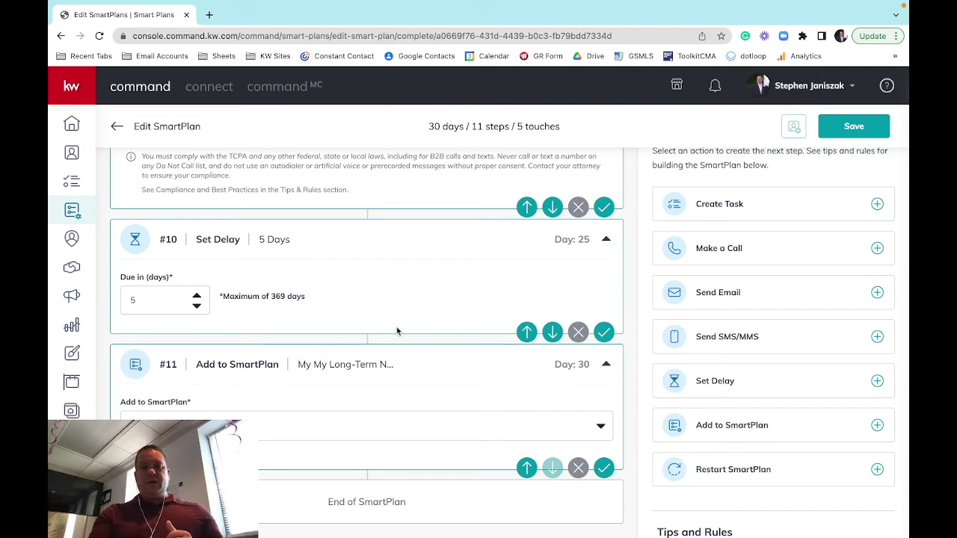
Step: Review the plan's steps back to the beginning, including the first SMS message and the 4-day delay
scroll(323, 310, "up", 4)
scroll(324, 312, "up", 6)
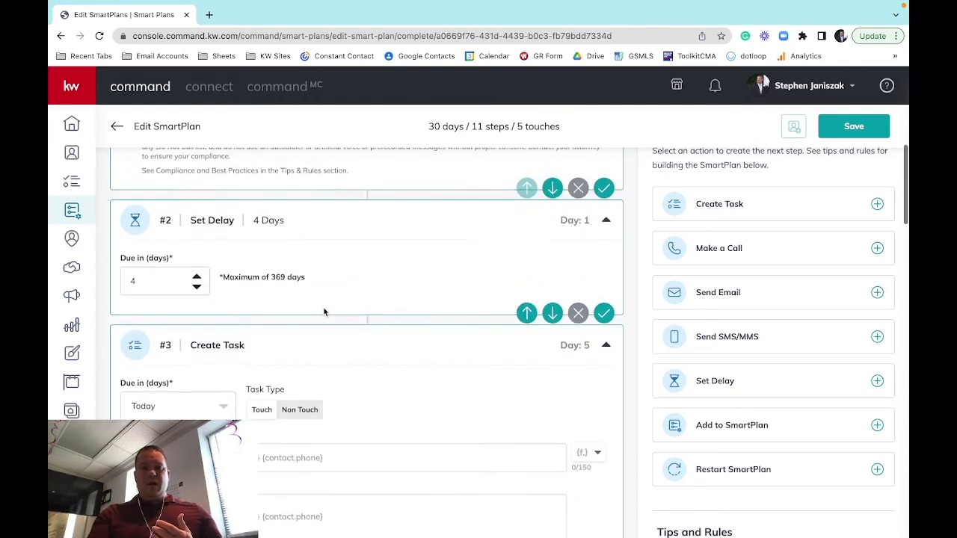
scroll(324, 312, "up", 6)
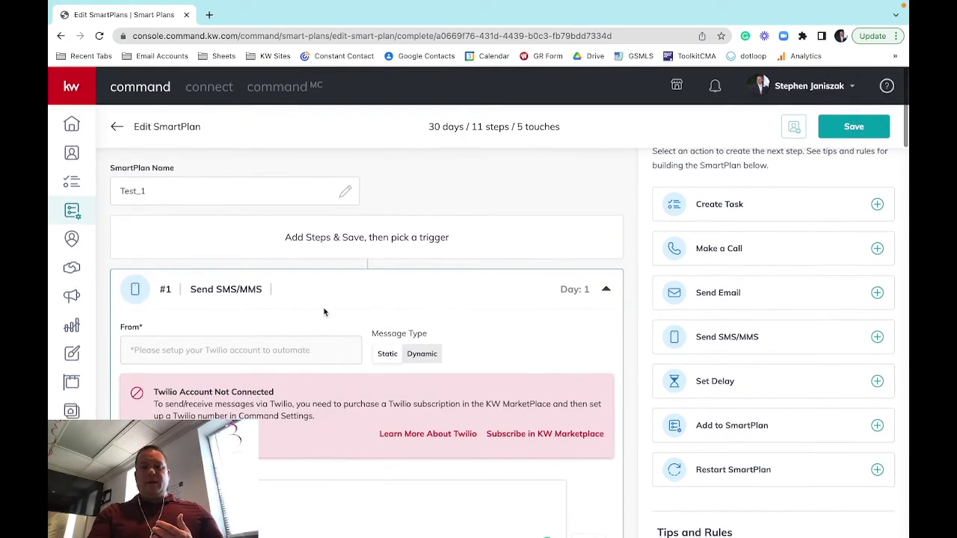
scroll(324, 310, "down", 3)
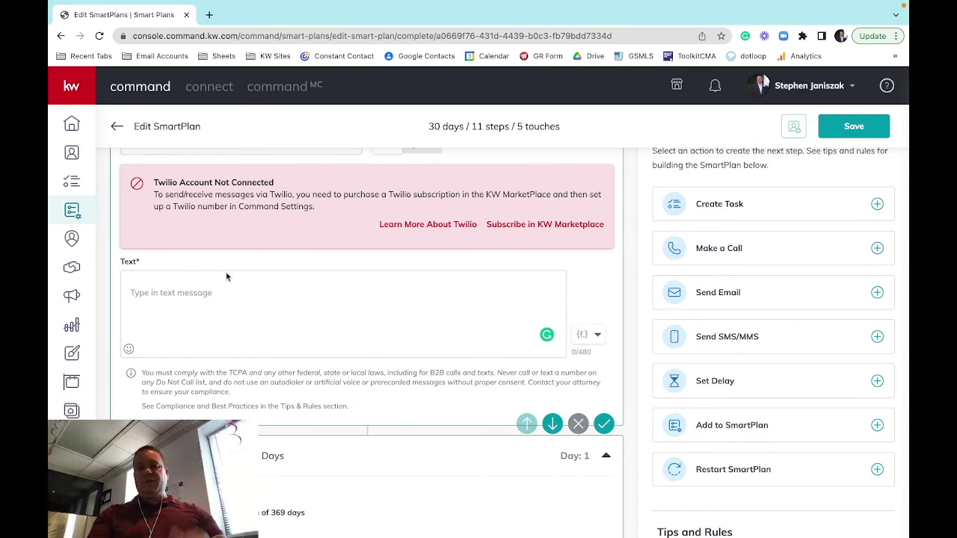
scroll(481, 352, "down", 2)
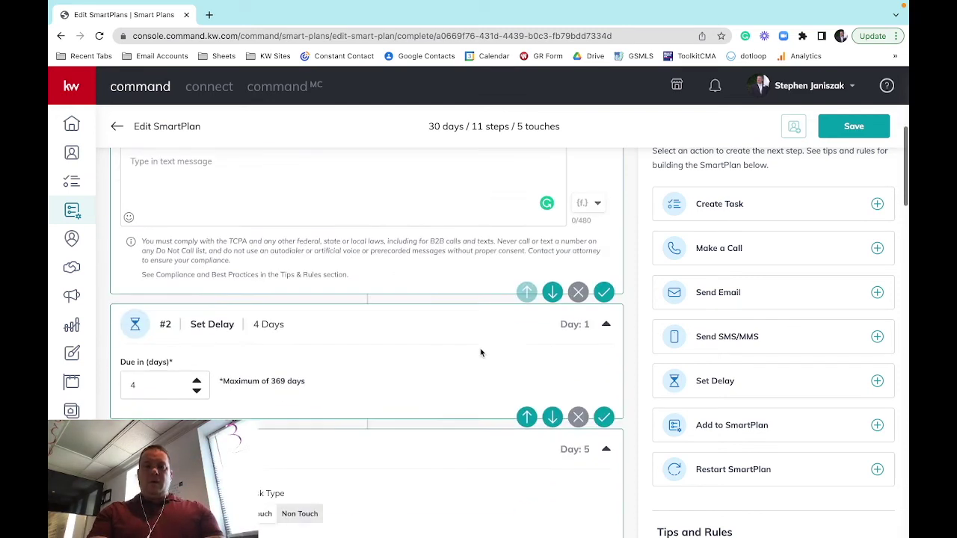
scroll(481, 352, "up", 5)
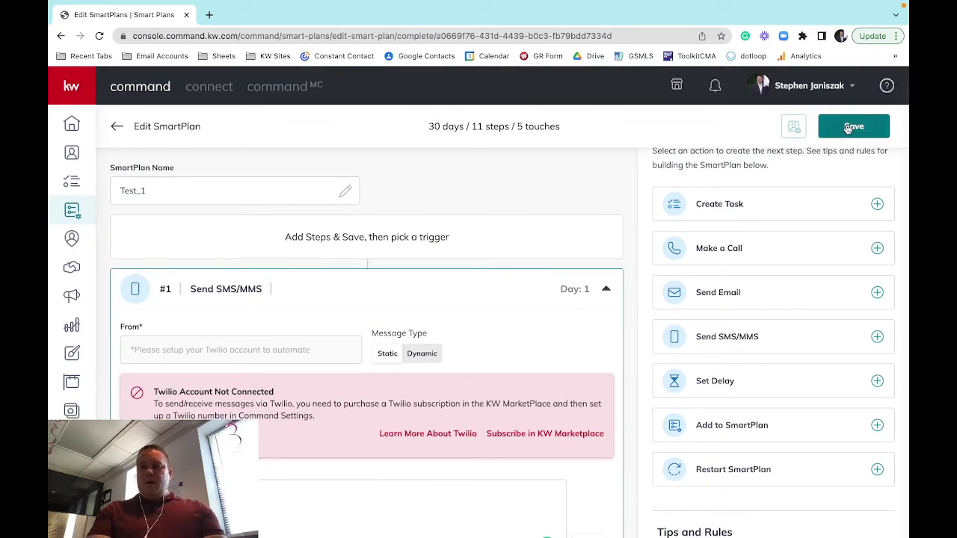
Step: Try to save the Test_1 plan, and leave the SmartPlan editor discarding the changes
left_click(848, 128)
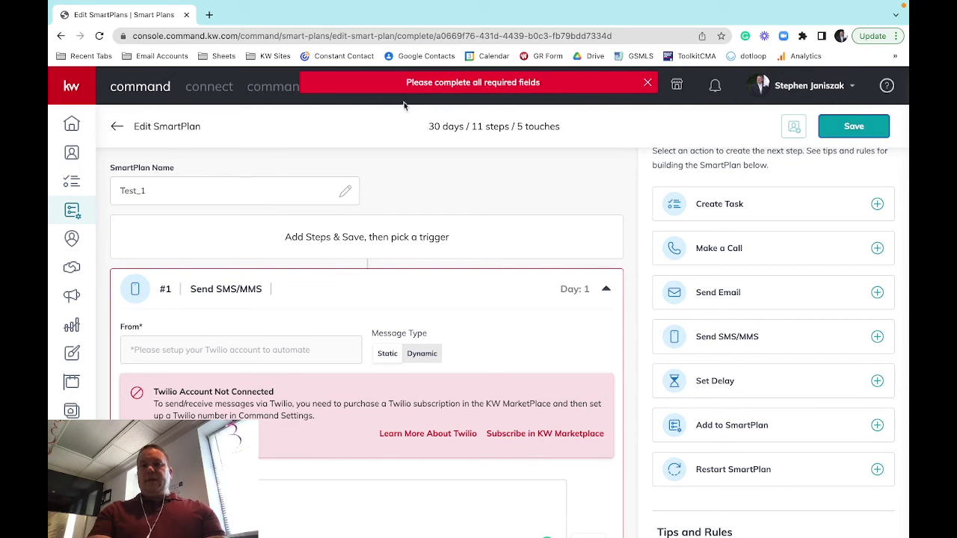
scroll(444, 333, "down", 3)
scroll(444, 332, "up", 4)
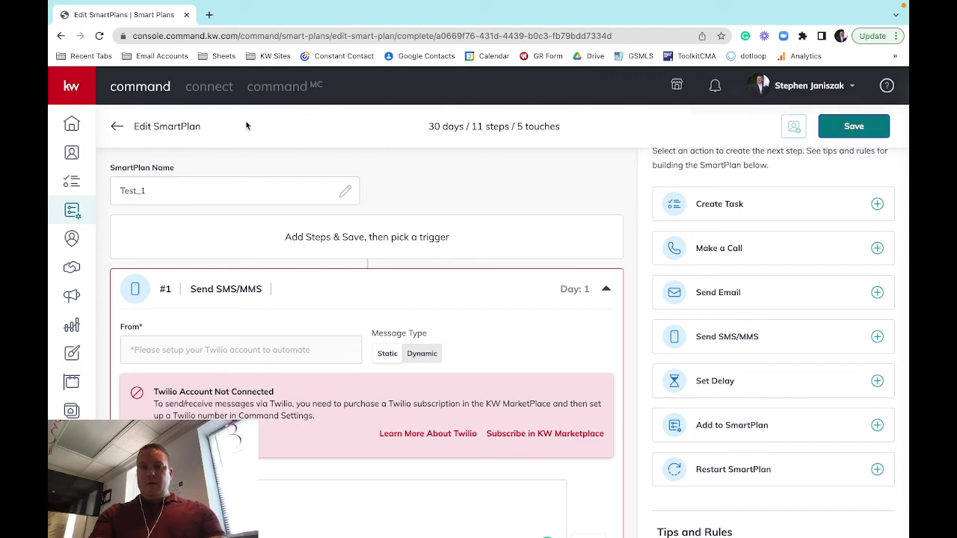
left_click(116, 126)
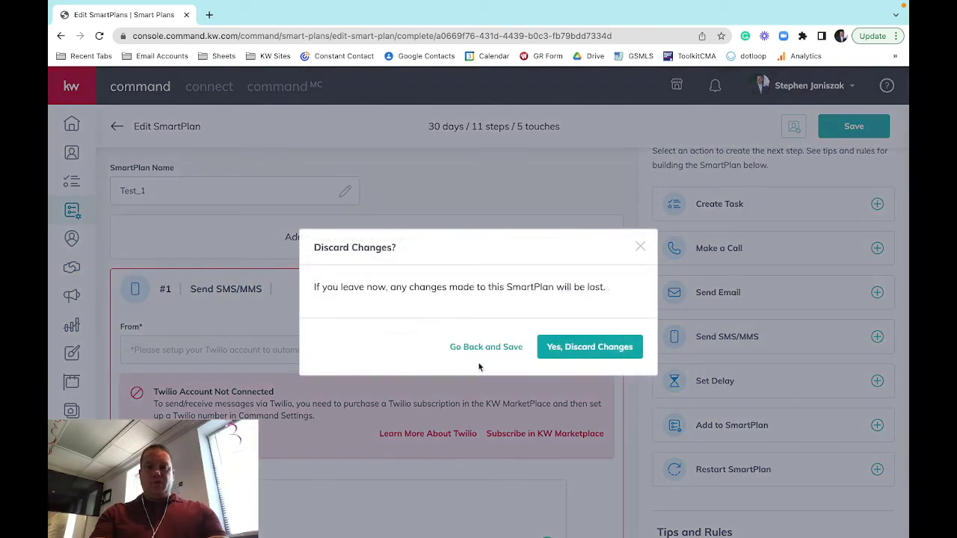
left_click(596, 349)
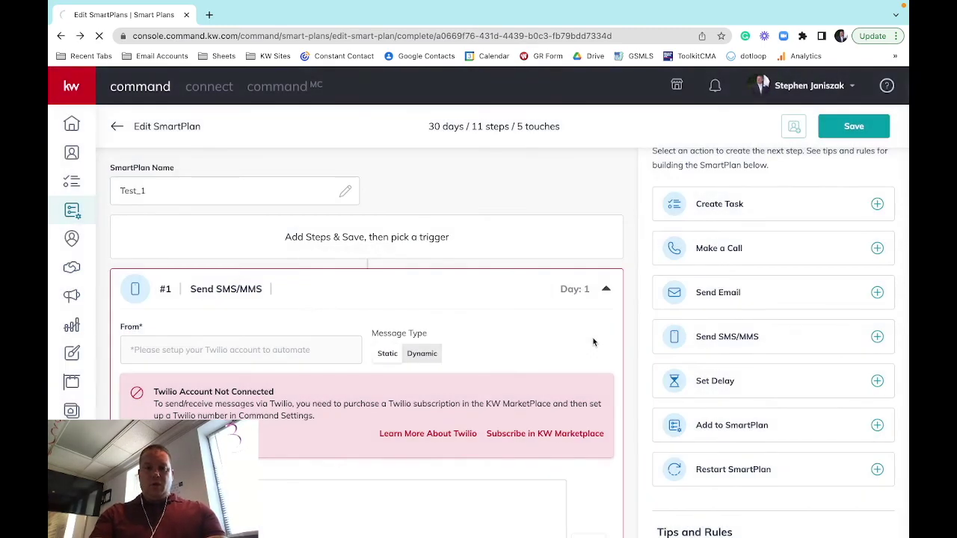